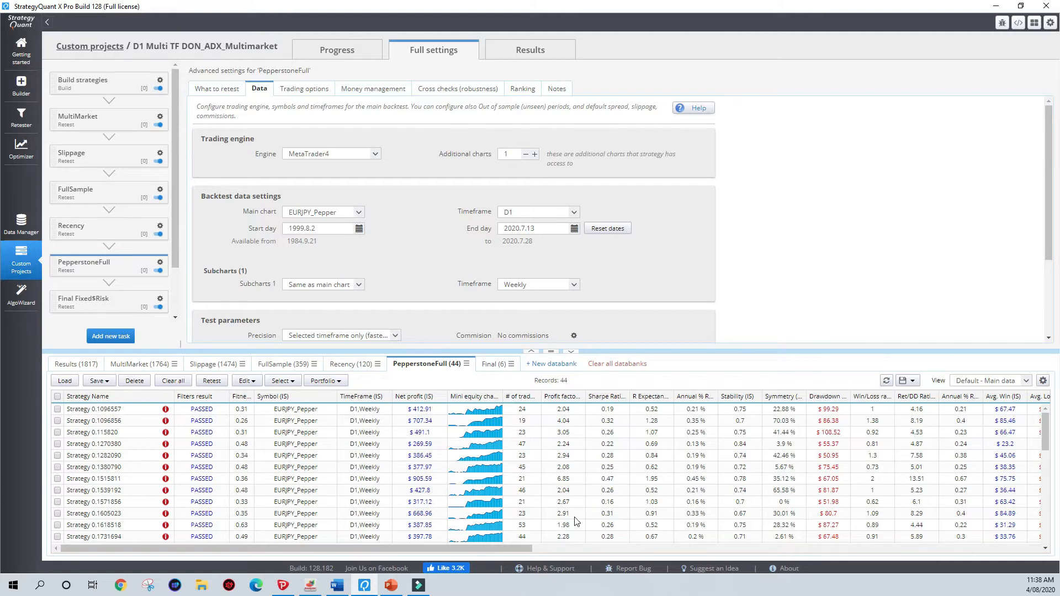
# Look through the PepperstoneFull databank, then browse the simple strategies list in Quant Analyzer
pyautogui.scroll(-2, 577, 543)
pyautogui.scroll(2, 578, 544)
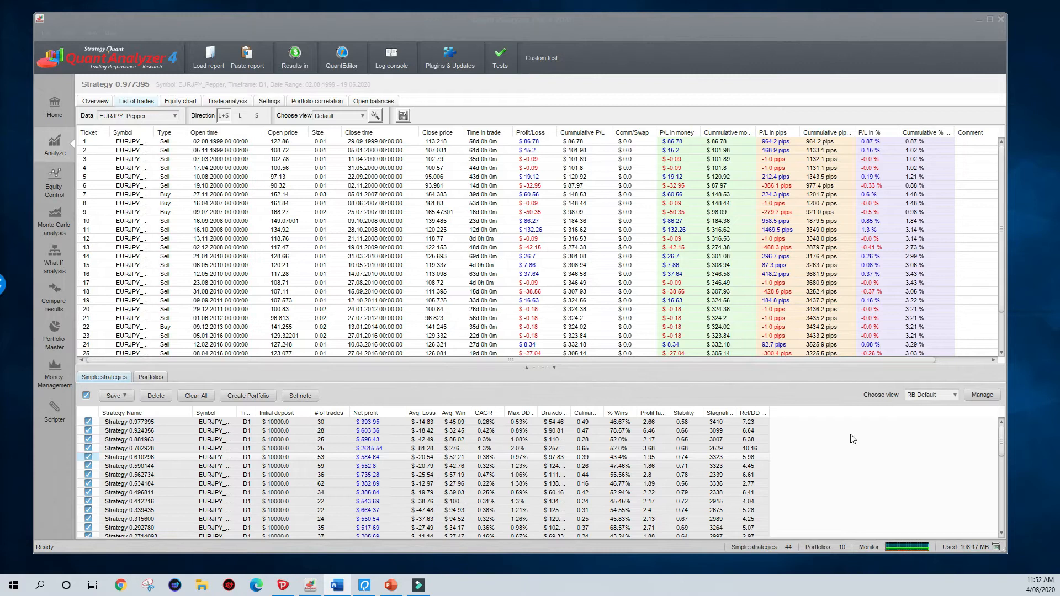
pyautogui.click(180, 531)
pyautogui.scroll(-10, 195, 552)
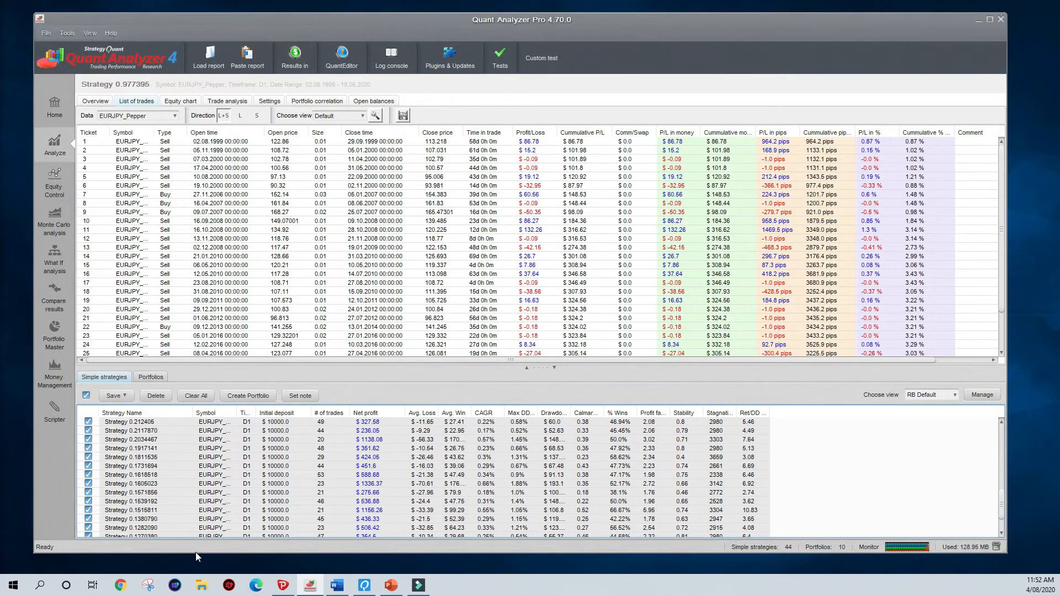
pyautogui.scroll(10, 196, 552)
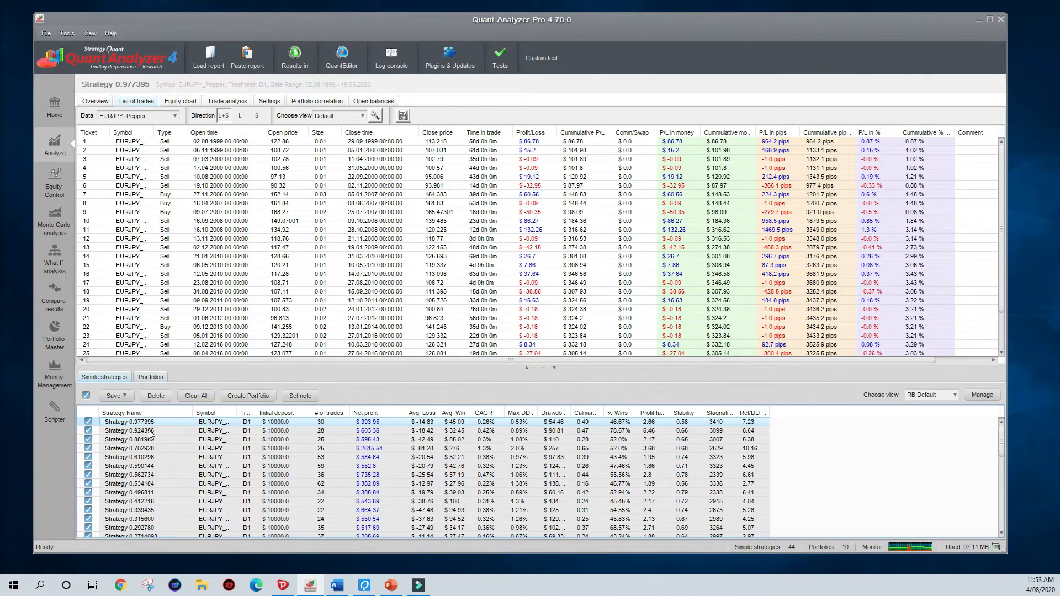
# Open Portfolio Master, check the maximum number of stored portfolios, and sort the computed portfolios by return/drawdown ratio
pyautogui.click(54, 333)
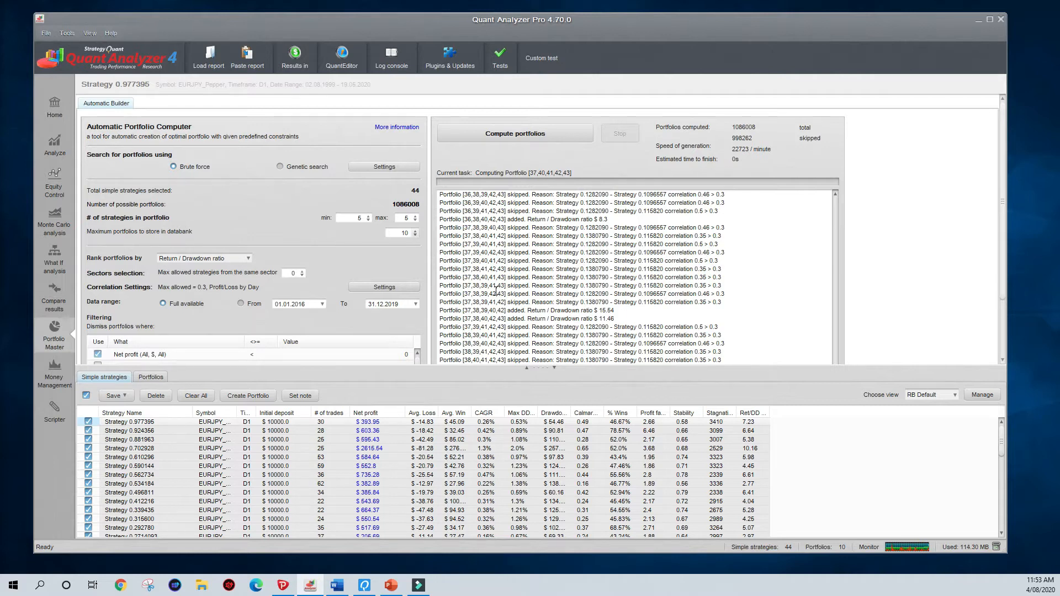
pyautogui.click(401, 232)
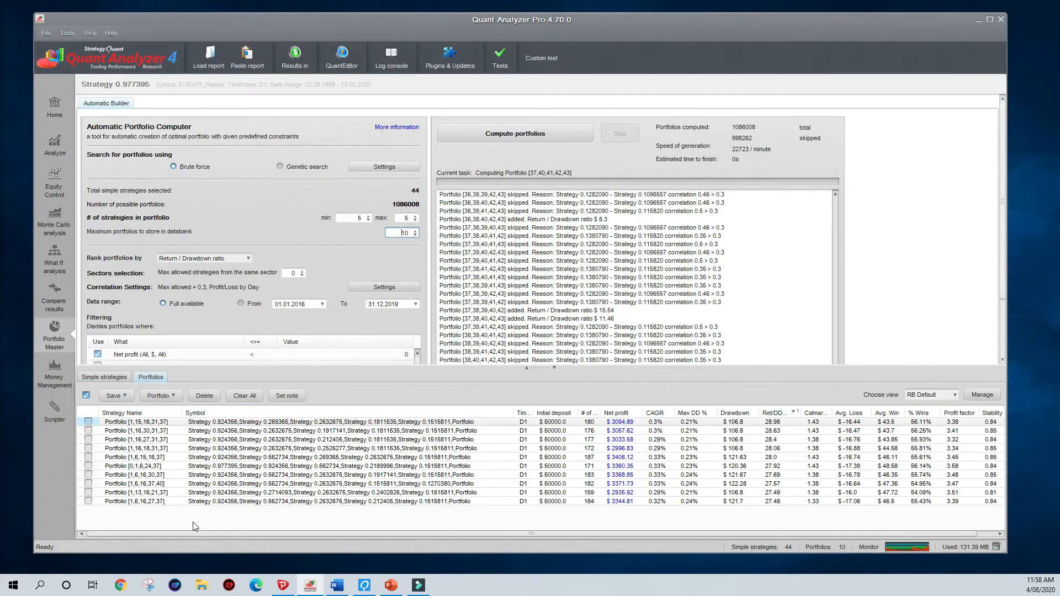
pyautogui.click(155, 415)
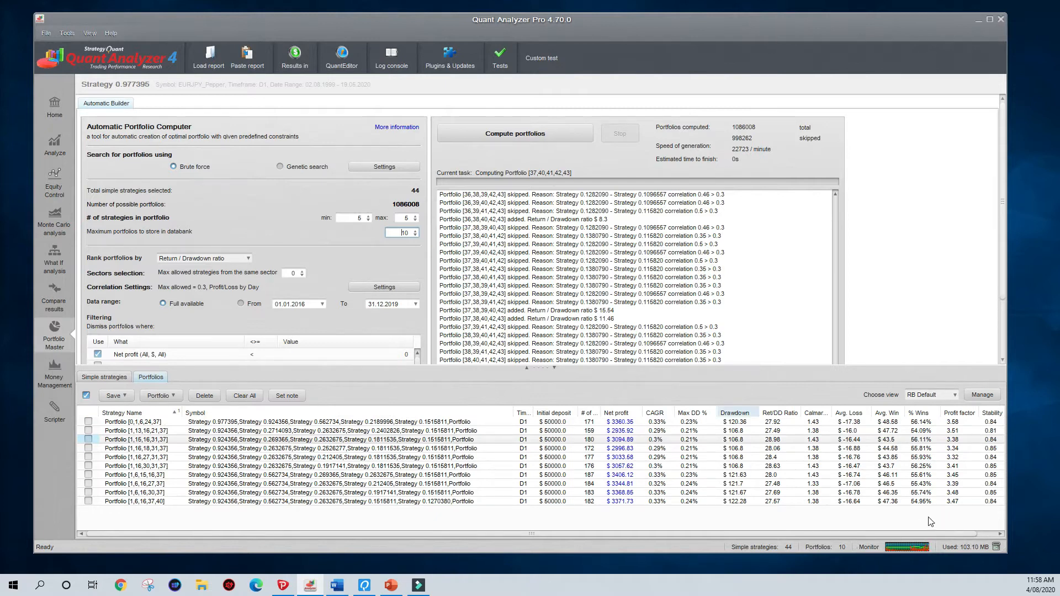
pyautogui.click(779, 412)
pyautogui.click(780, 413)
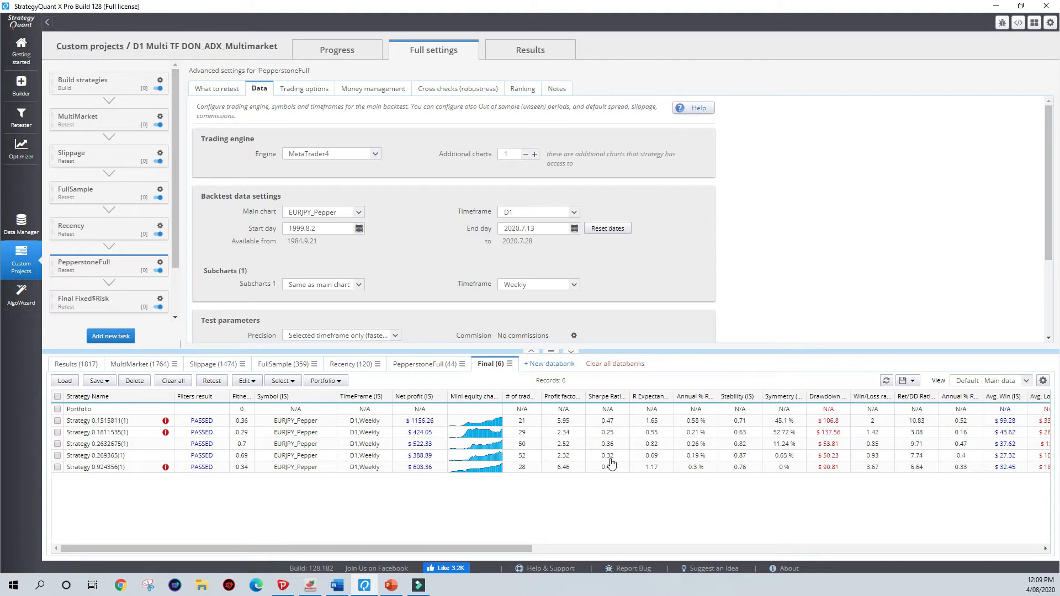
# Go through the five individual strategies in StrategyQuant X's Final databank one by one
pyautogui.press('Down')
pyautogui.press('Down')
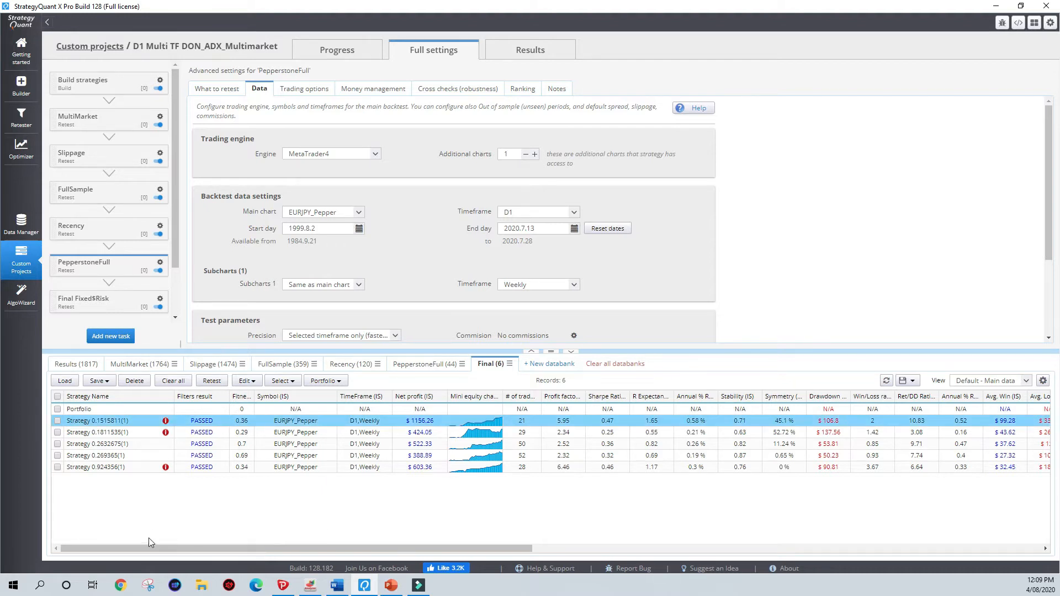
pyautogui.press('Down')
pyautogui.press('Down')
pyautogui.press('Down')
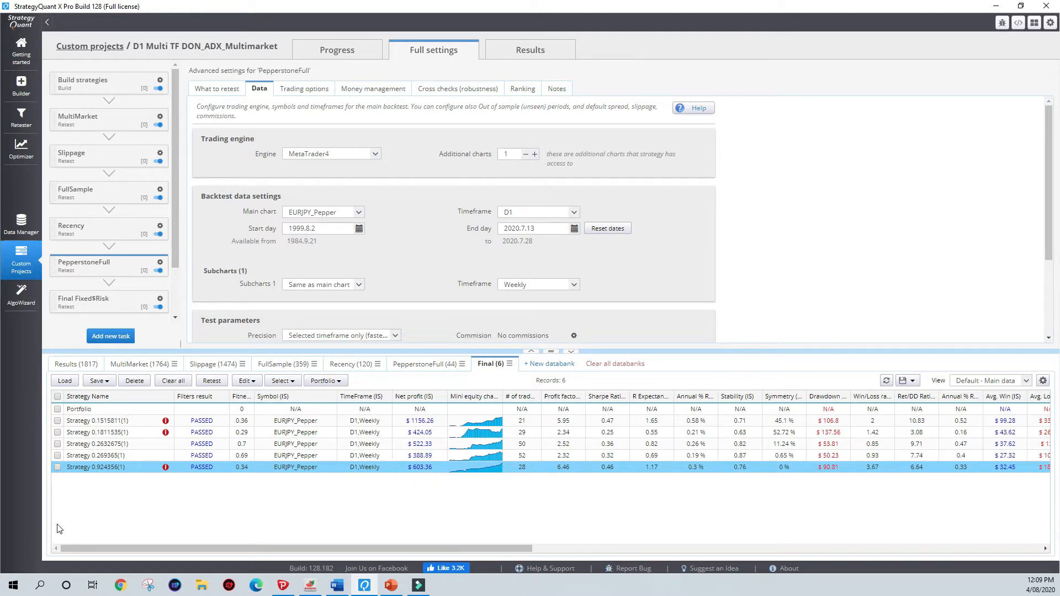
# Select all five individual strategies in the Final databank and merge them into one portfolio
pyautogui.press('Home')
pyautogui.hotkey('shift', 'Down')
pyautogui.hotkey('shift', 'Down')
pyautogui.hotkey('shift', 'Down')
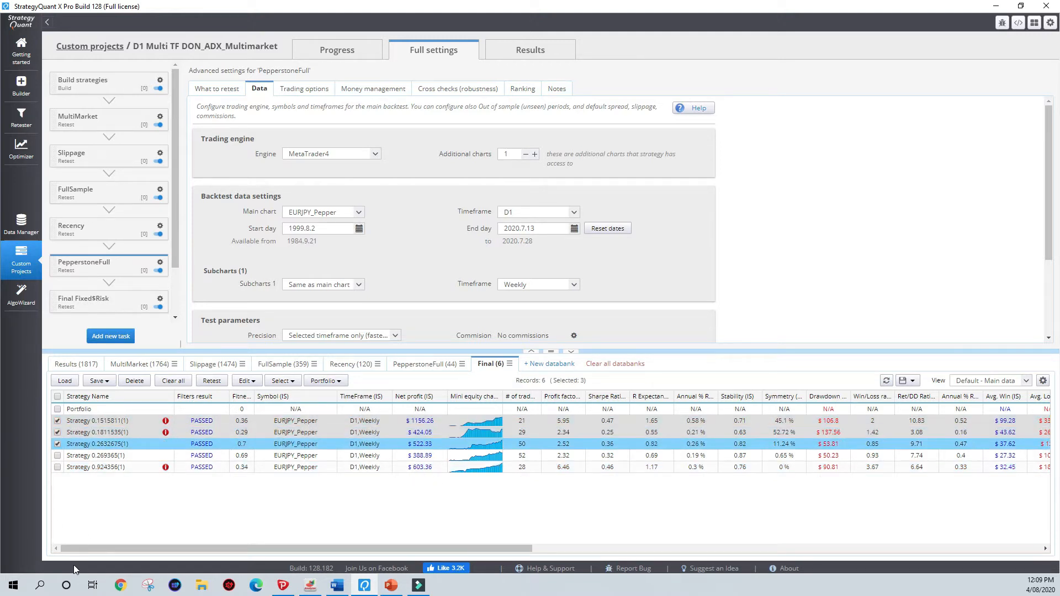
pyautogui.hotkey('shift', 'Down')
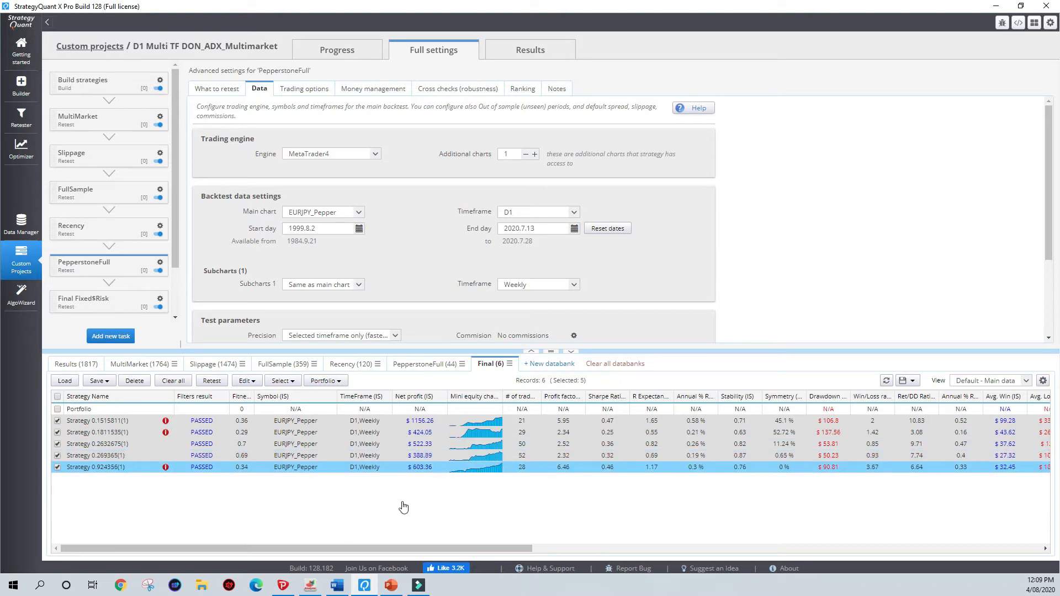
pyautogui.click(339, 382)
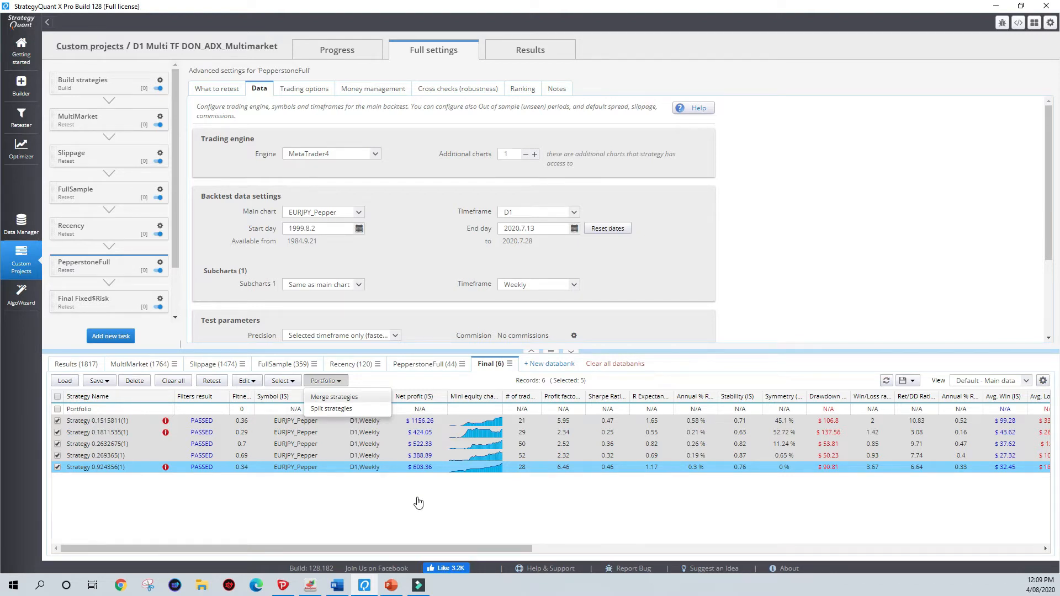
pyautogui.click(334, 397)
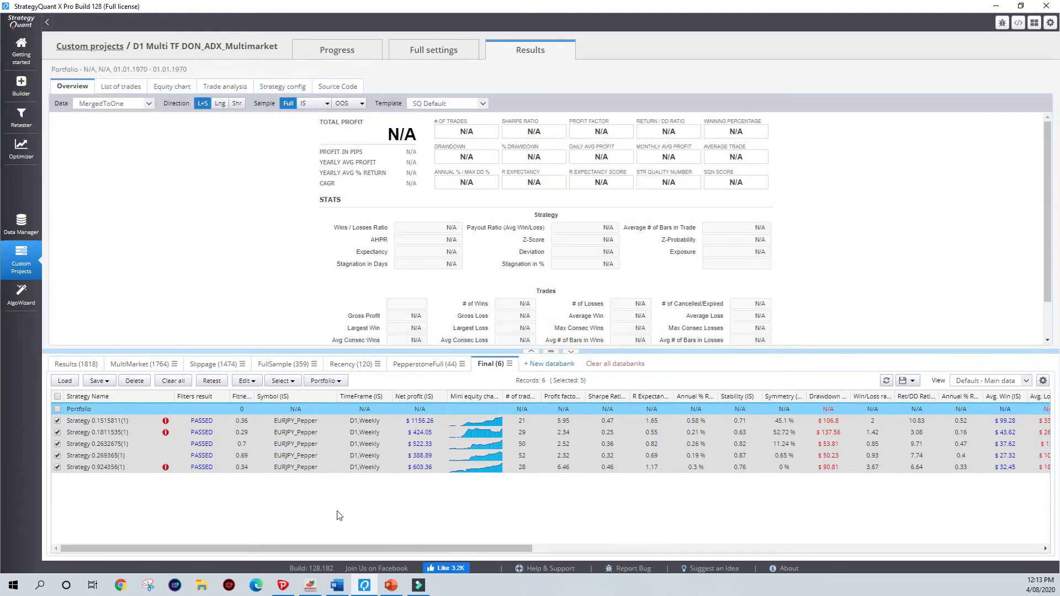
# Show the merged portfolio's source code as an Expert Advisor for MetaTrader4
pyautogui.click(338, 87)
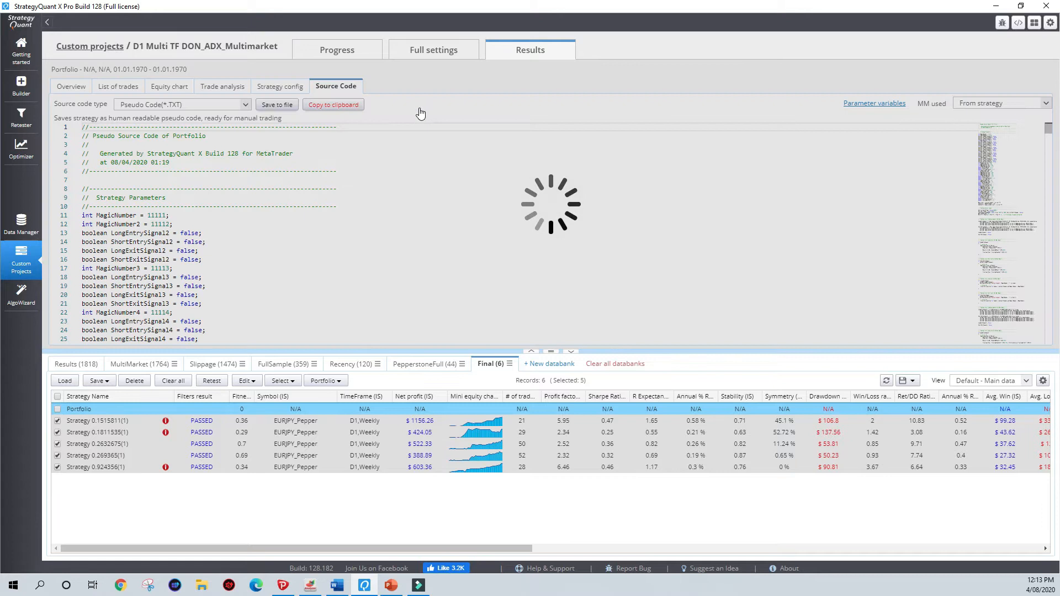
pyautogui.click(246, 105)
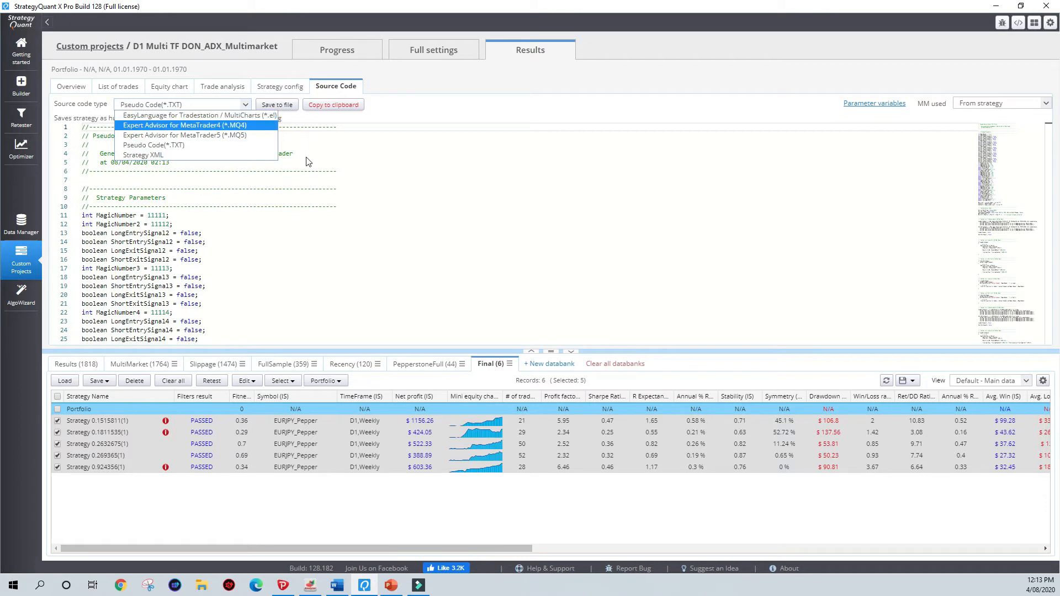
pyautogui.press('Return')
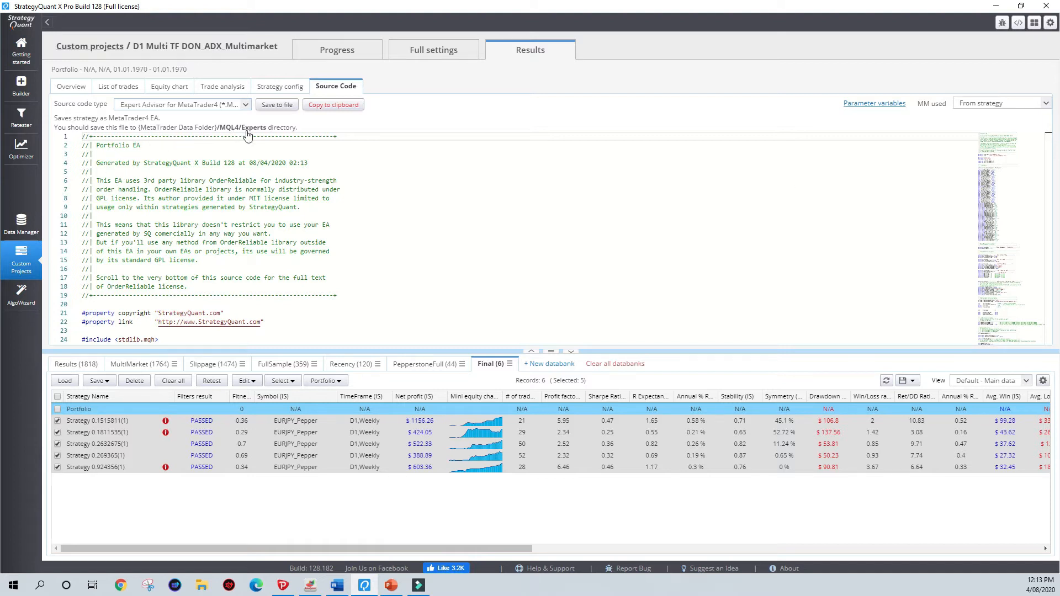
# Set the money management used in the source code to Risk fixed % balance
pyautogui.hotkey('alt', 'Down')
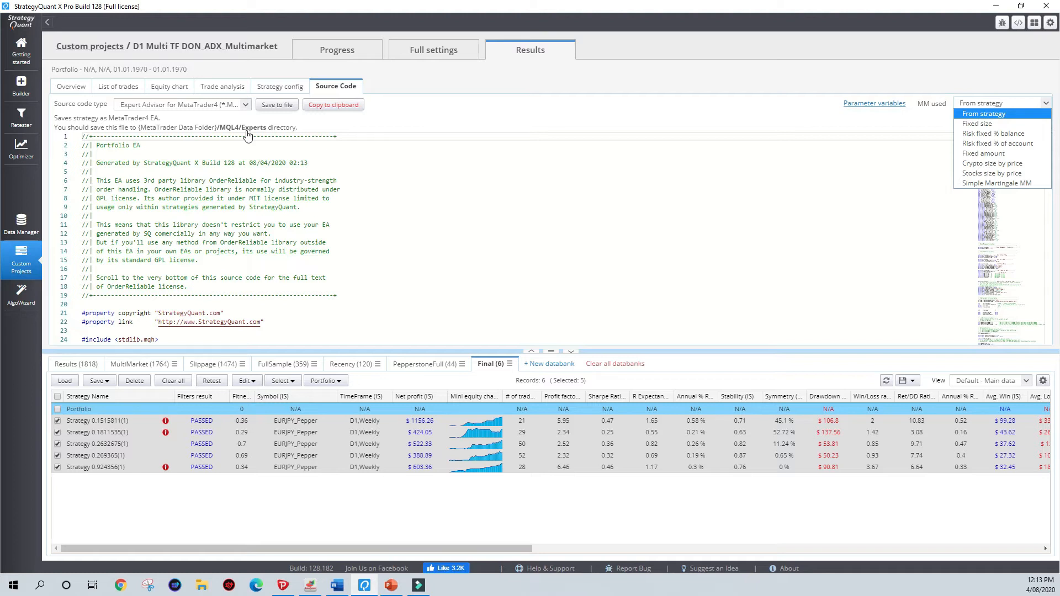
pyautogui.press('Down')
pyautogui.press('Down')
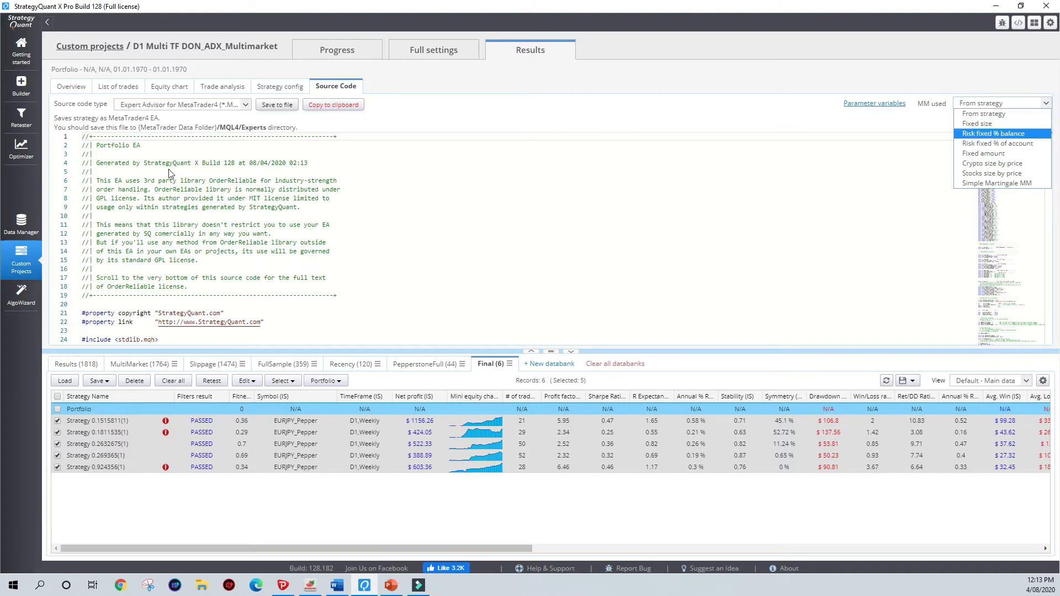
pyautogui.press('Return')
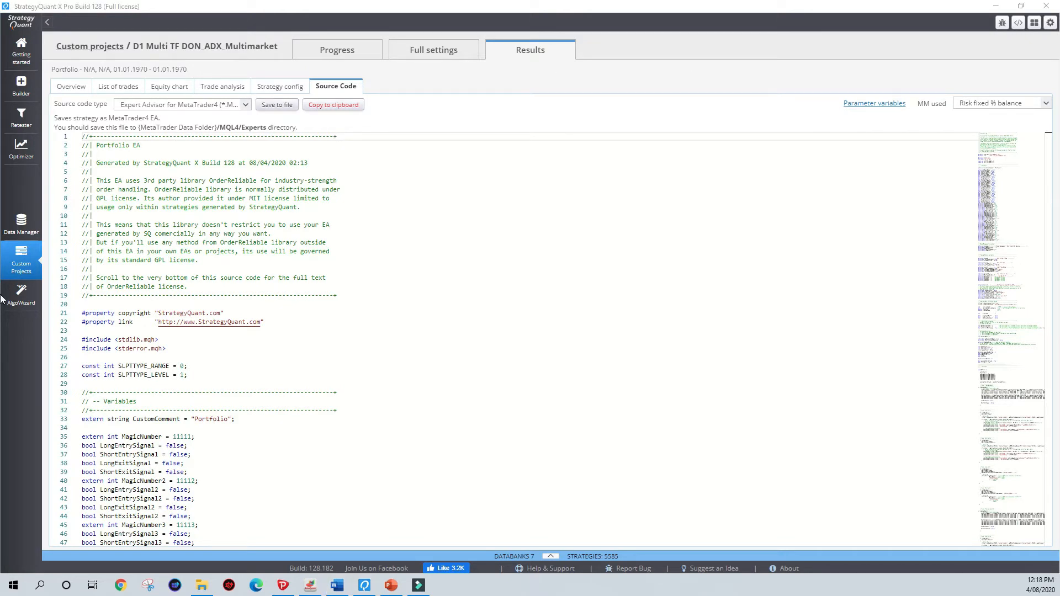
# Save the source code as Portfolio EURJPY D1 DON_ADX NoPT 5x %Balance.mq4, overwriting the existing file
pyautogui.moveTo(1, 147); pyautogui.dragTo(491, 203)
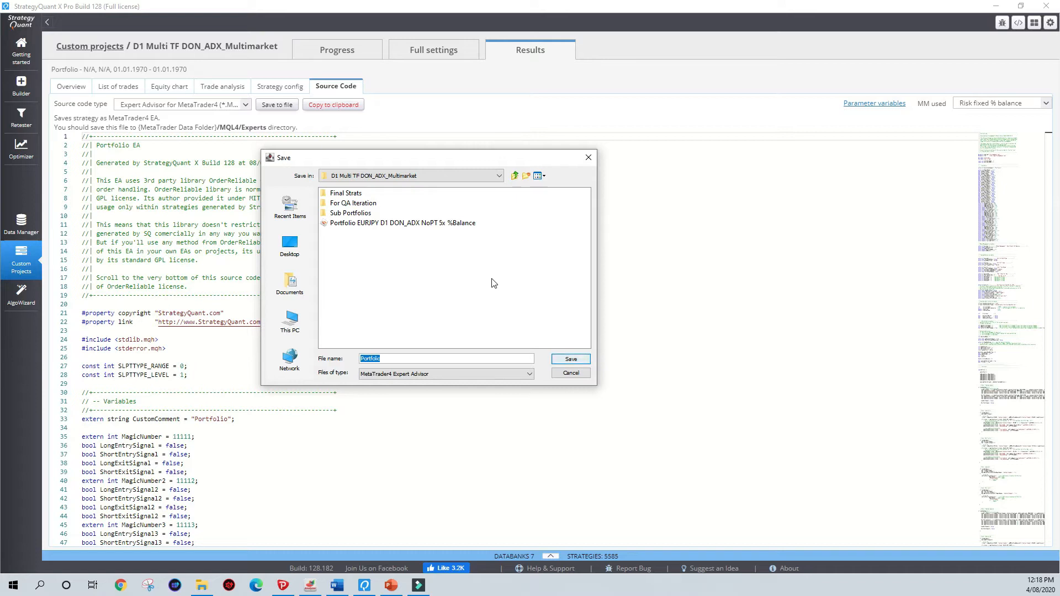
pyautogui.click(557, 288)
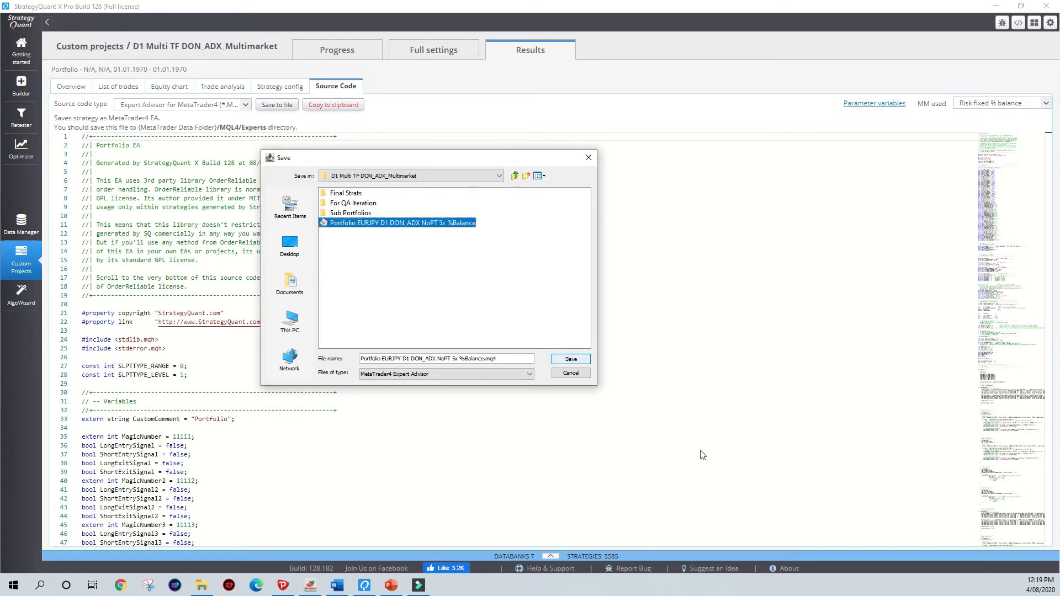
pyautogui.press('Return')
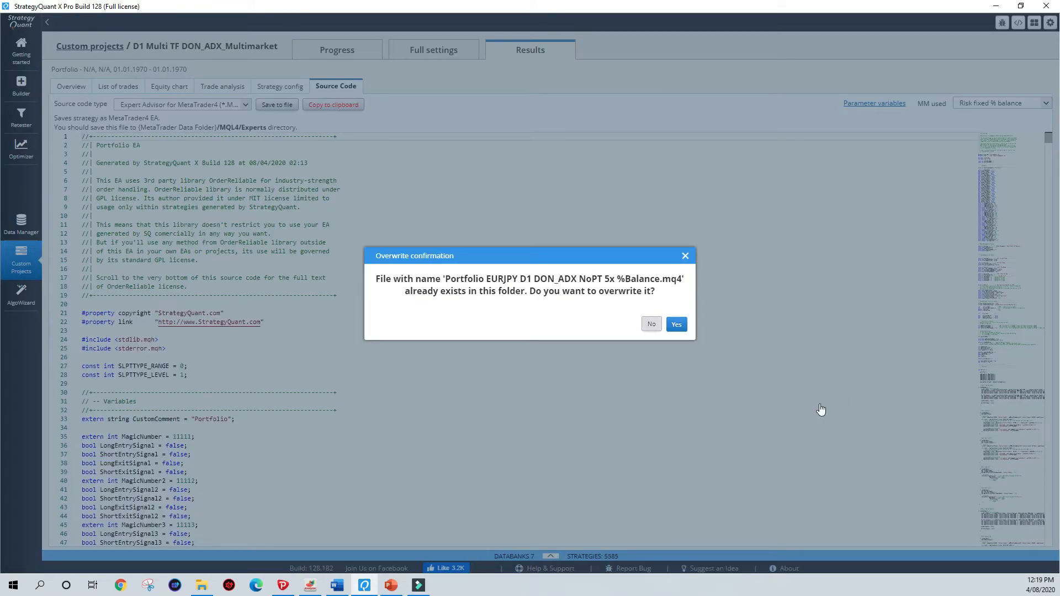
pyautogui.press('Return')
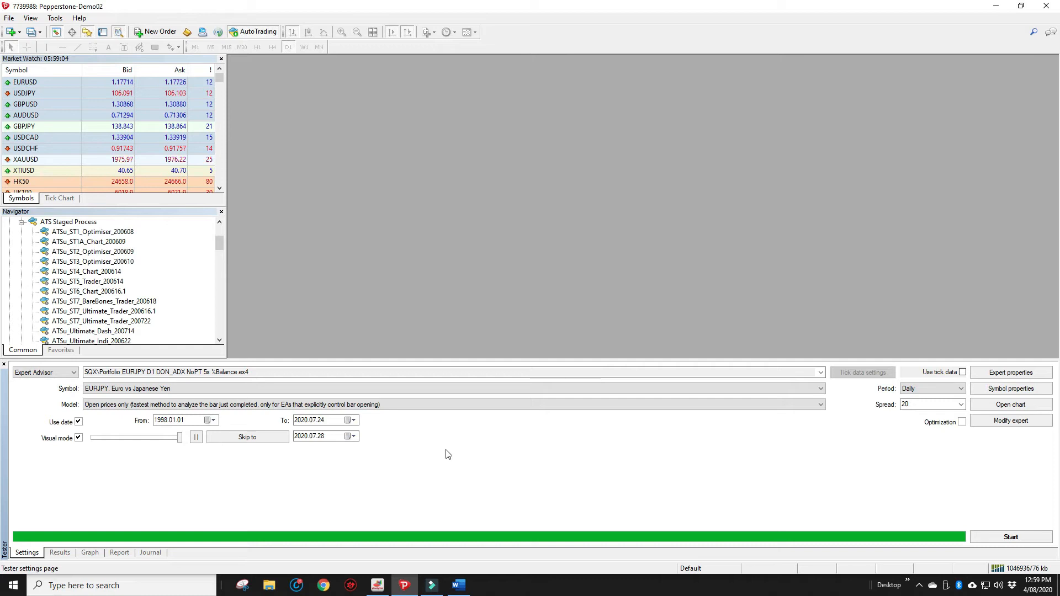
# In the MetaTrader 4 Strategy Tester, check the chosen expert advisor and the symbol list, keeping EURJPY
pyautogui.click(320, 374)
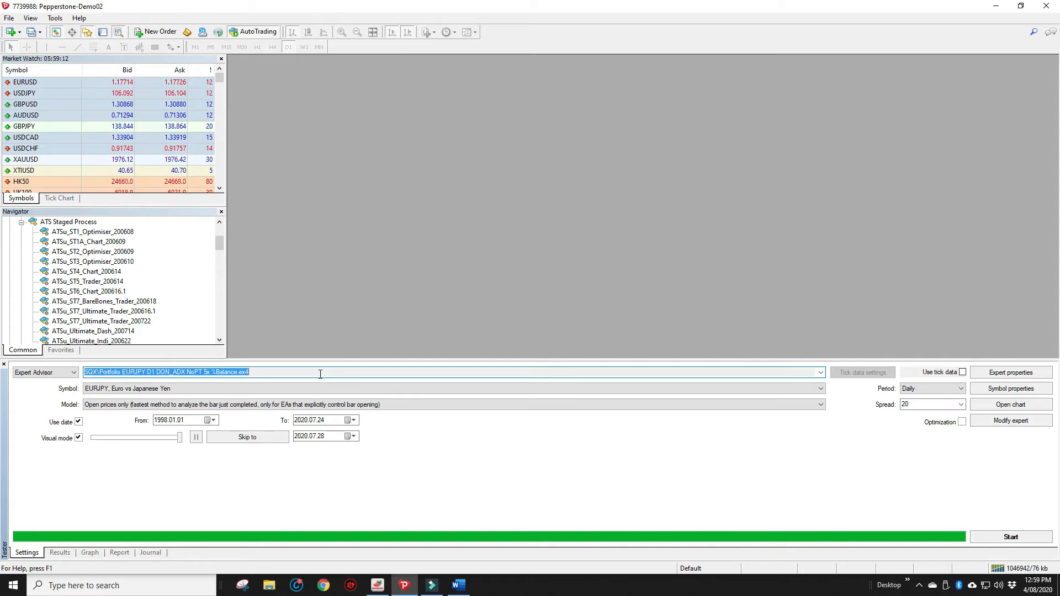
pyautogui.click(197, 390)
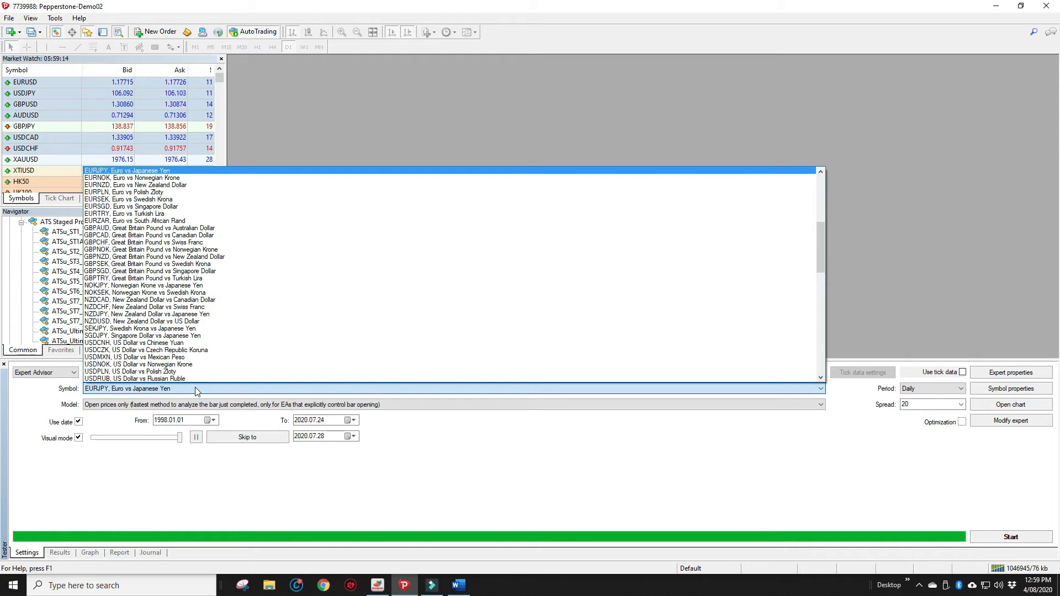
pyautogui.click(565, 469)
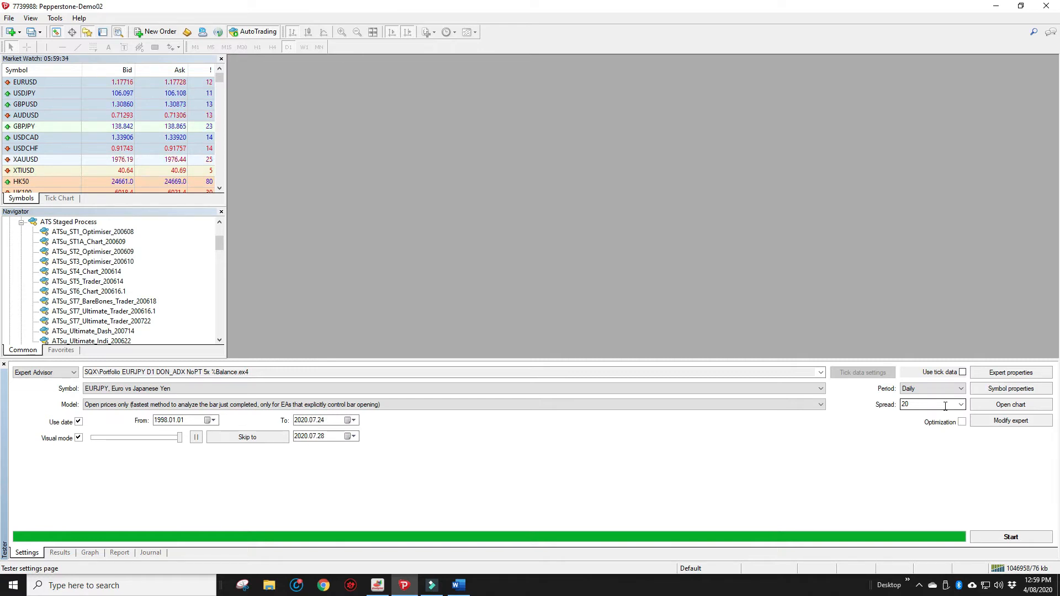
# Review the portfolio expert's input parameters, including the risk settings and the subchart symbols and timeframes, and accept them
pyautogui.click(1018, 372)
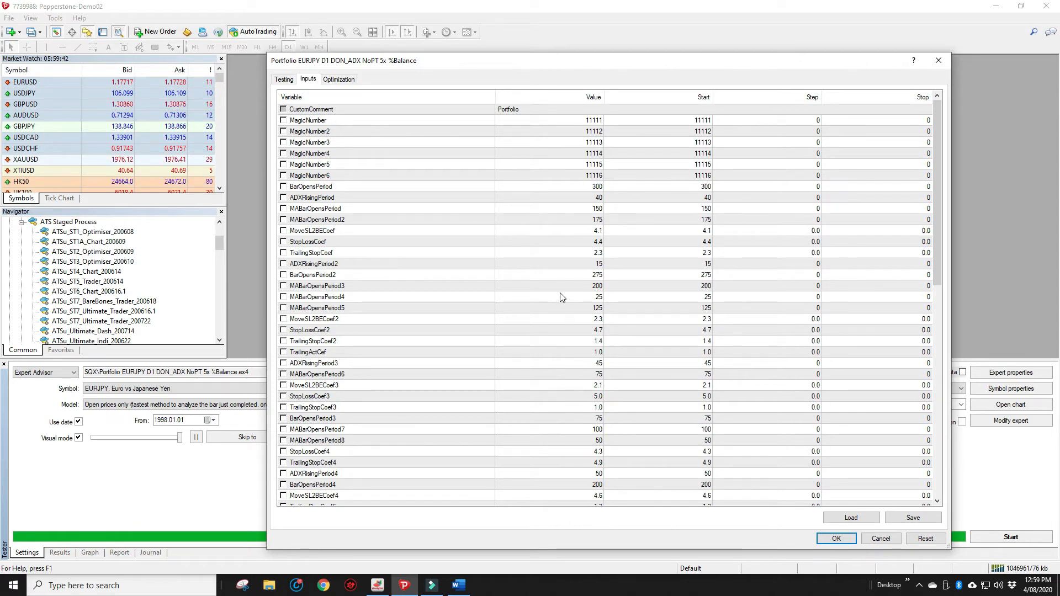
pyautogui.scroll(-7, 561, 297)
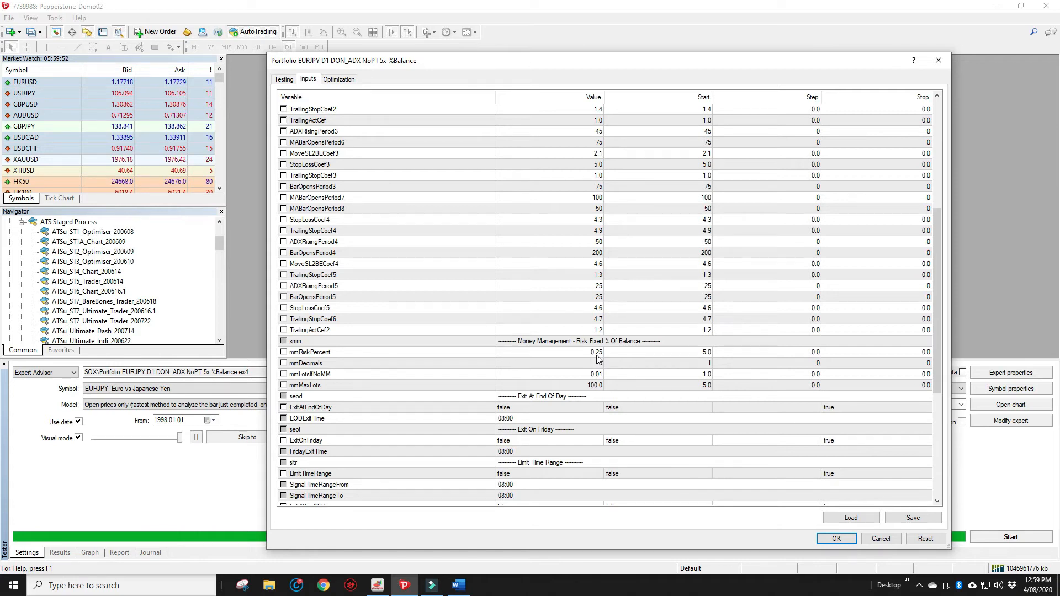
pyautogui.scroll(-2, 589, 374)
pyautogui.scroll(-5, 590, 373)
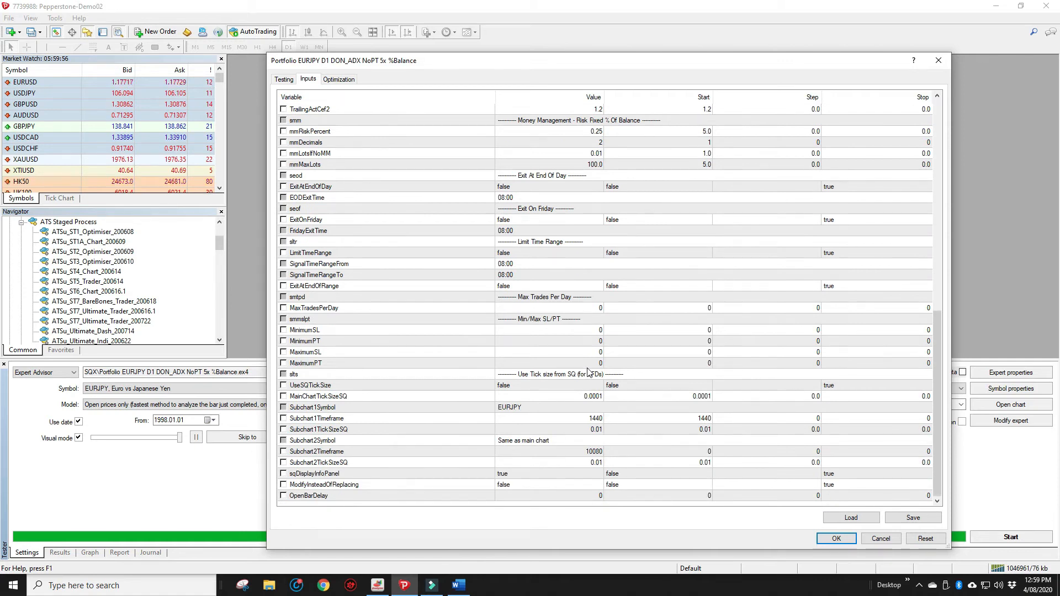
pyautogui.click(532, 413)
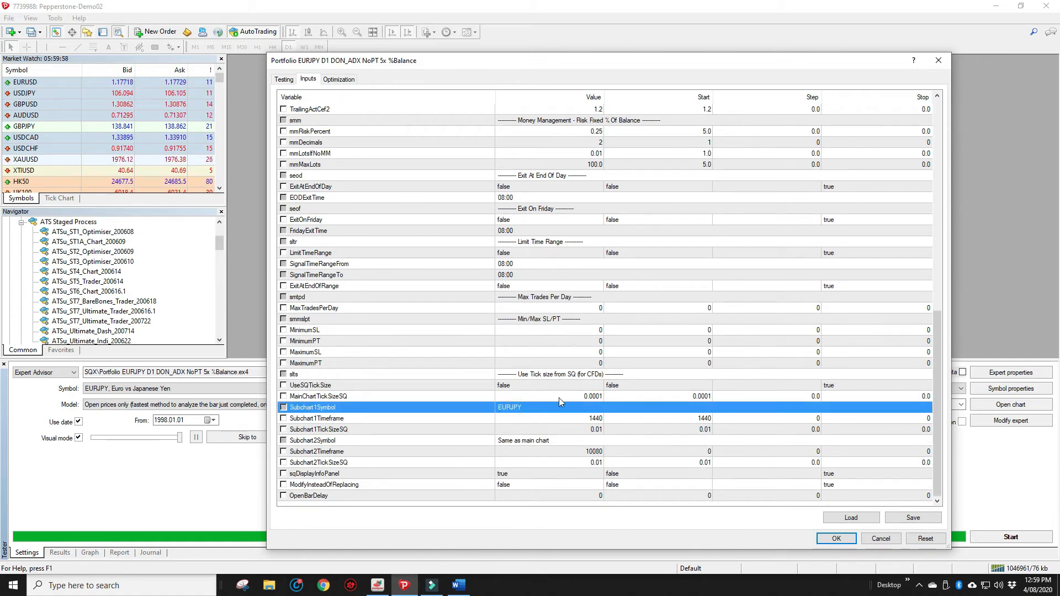
pyautogui.click(575, 420)
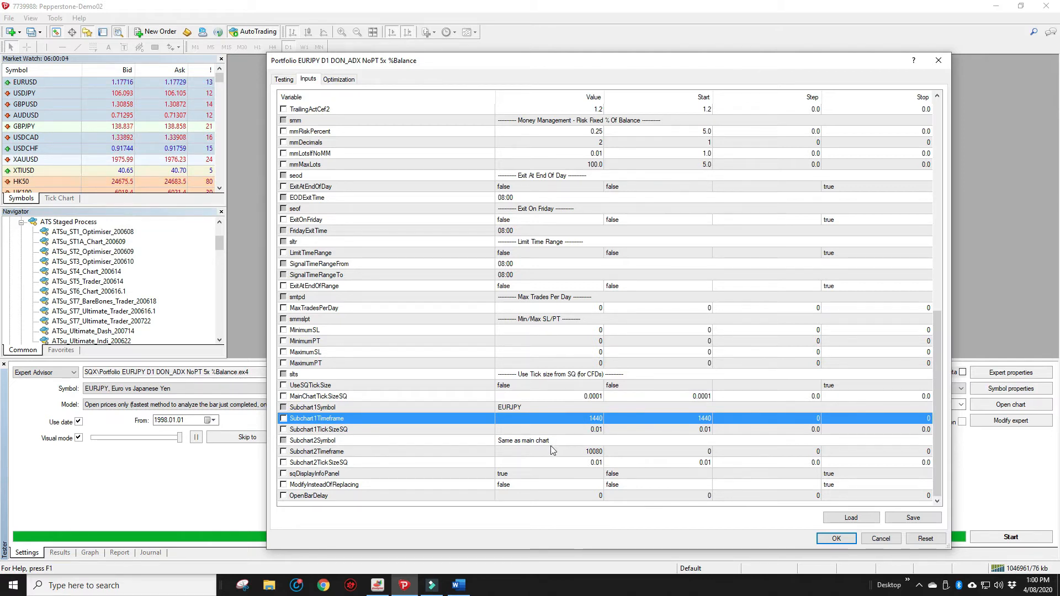
pyautogui.click(565, 454)
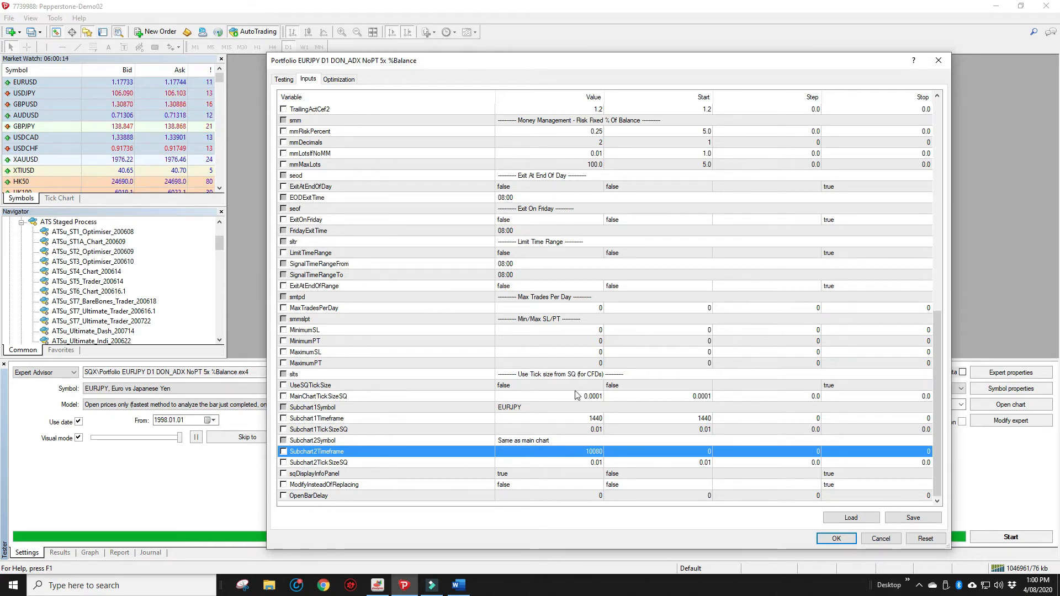
pyautogui.scroll(15, 570, 363)
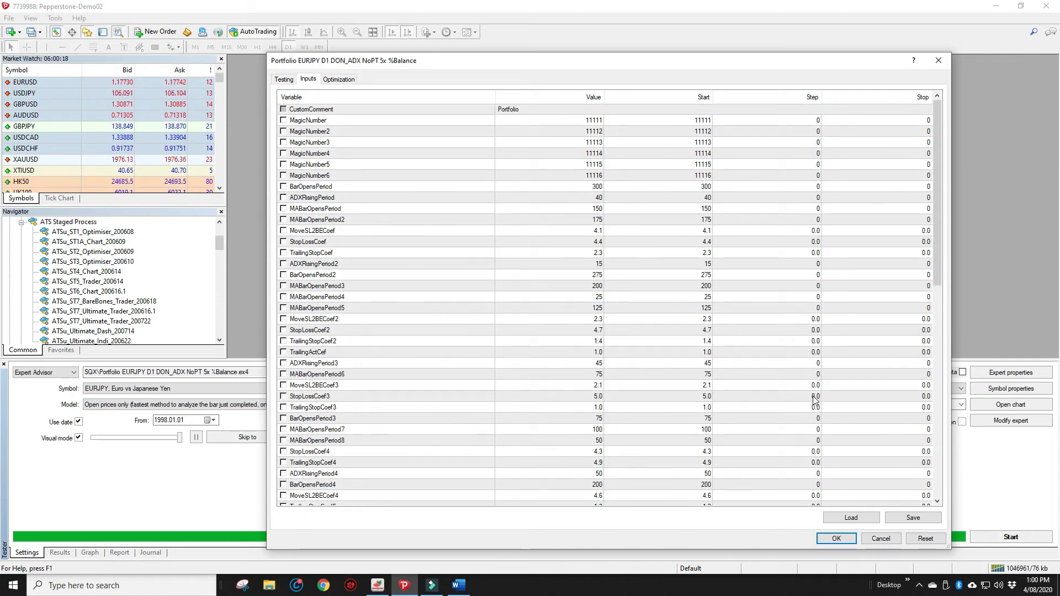
pyautogui.click(834, 539)
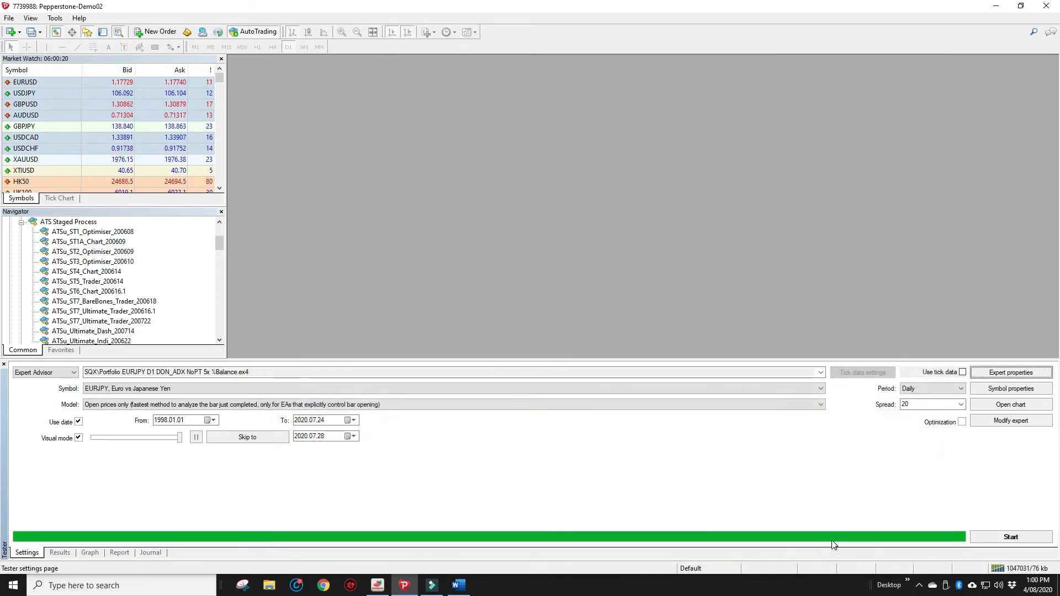
# Set the Strategy Tester's visual mode speed to 28
pyautogui.moveTo(180, 437); pyautogui.dragTo(169, 437)
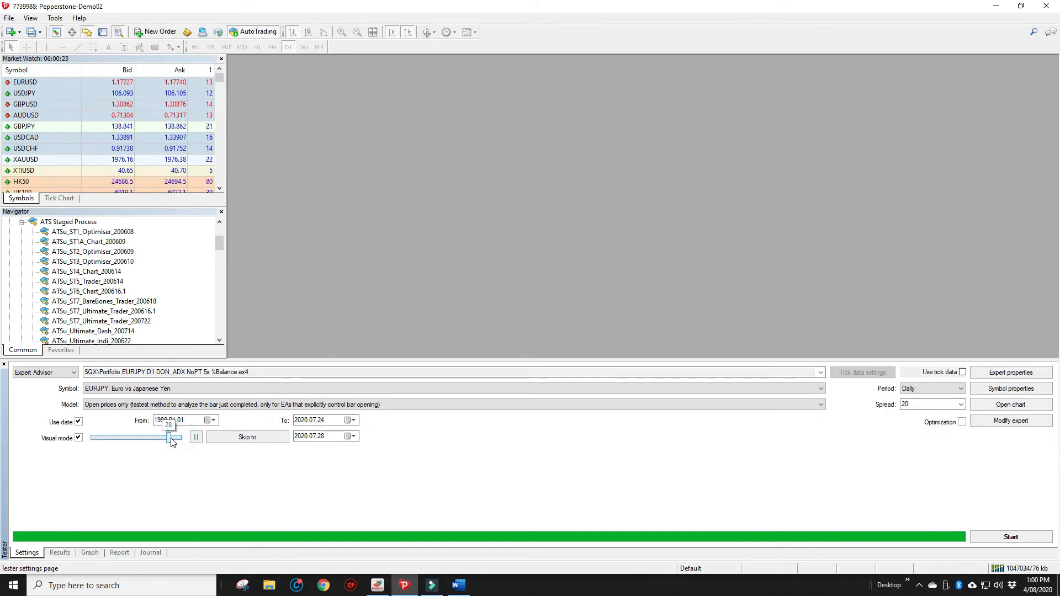
# Run the EURJPY daily visual backtest, check the balance graph midway, and raise the visual mode speed to 32
pyautogui.click(1010, 537)
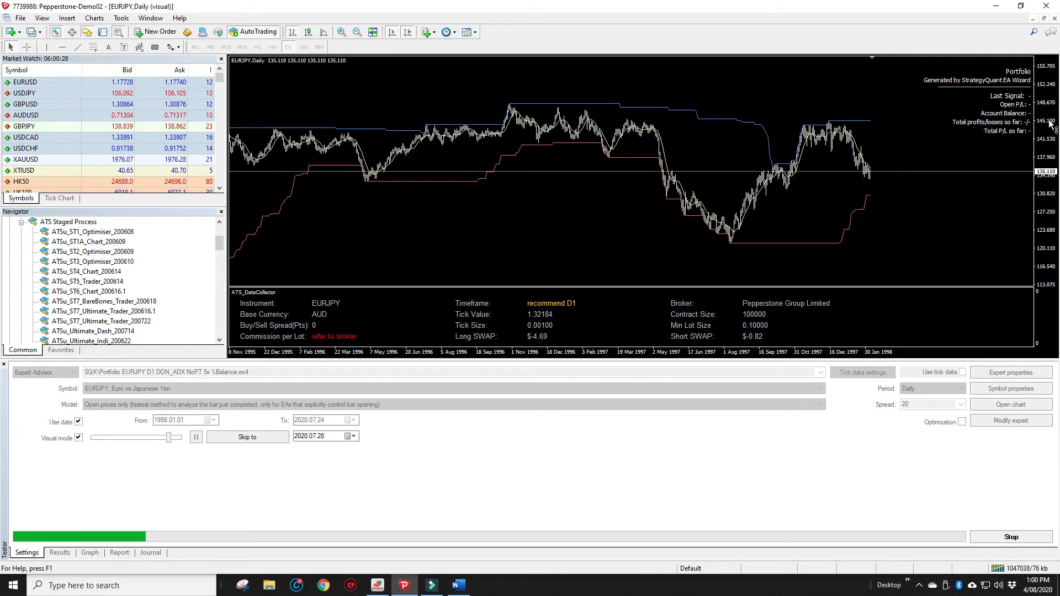
pyautogui.moveTo(169, 437); pyautogui.dragTo(175, 441)
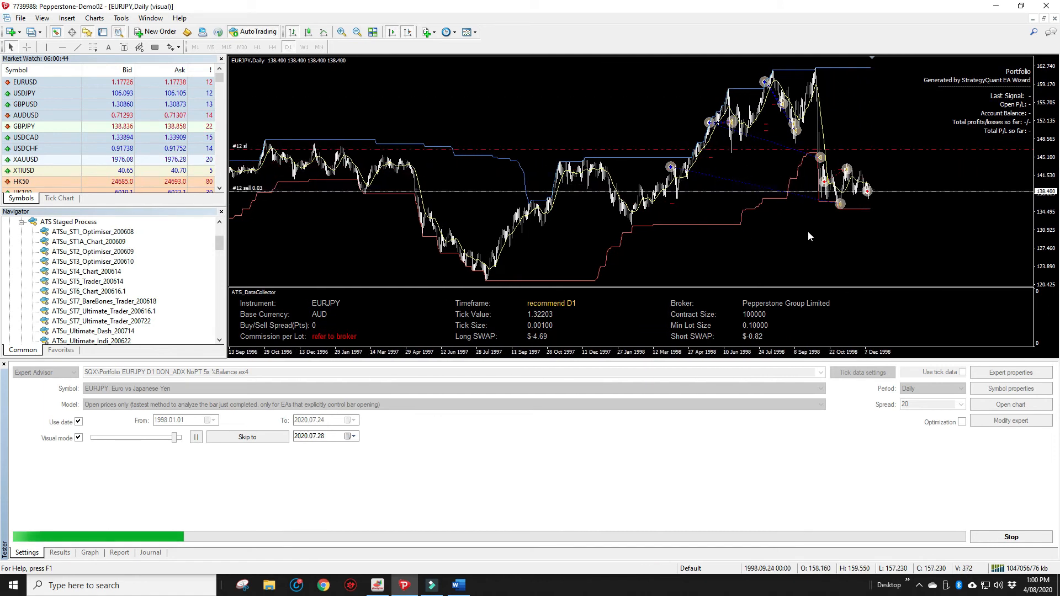
pyautogui.click(90, 553)
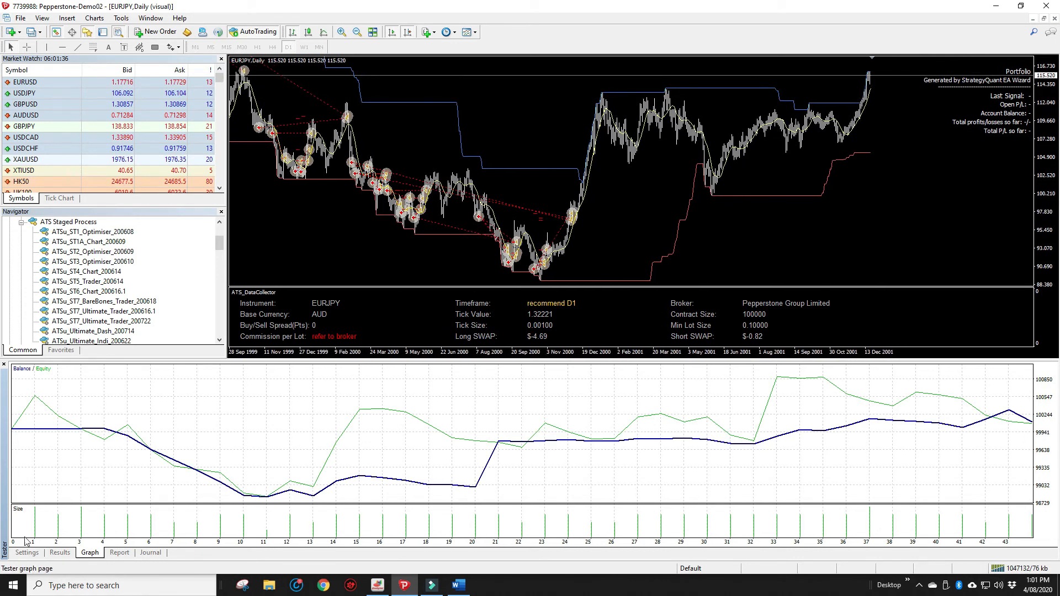
pyautogui.click(27, 554)
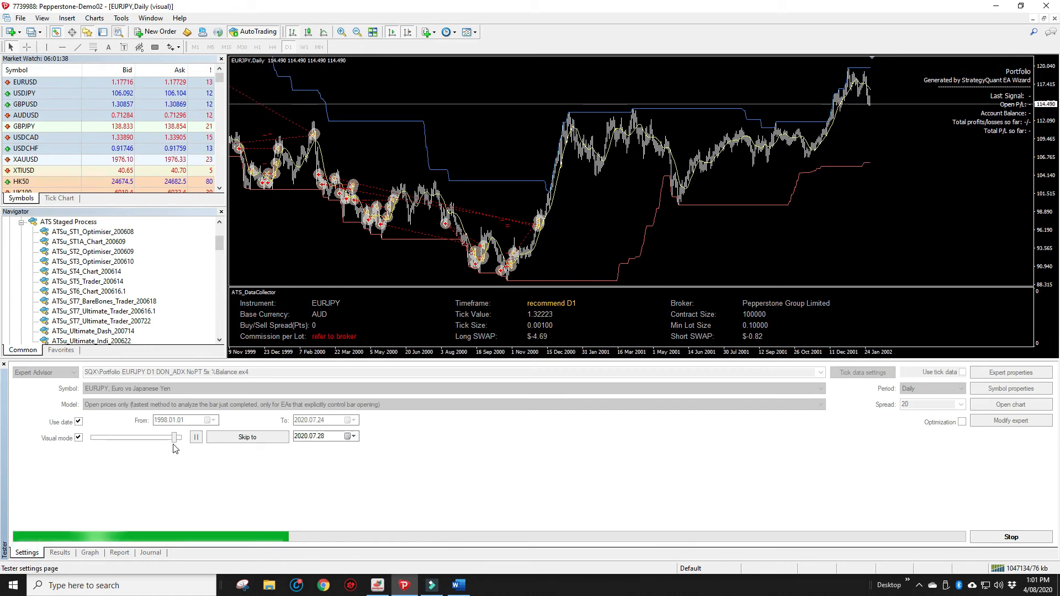
pyautogui.moveTo(174, 439); pyautogui.dragTo(185, 439)
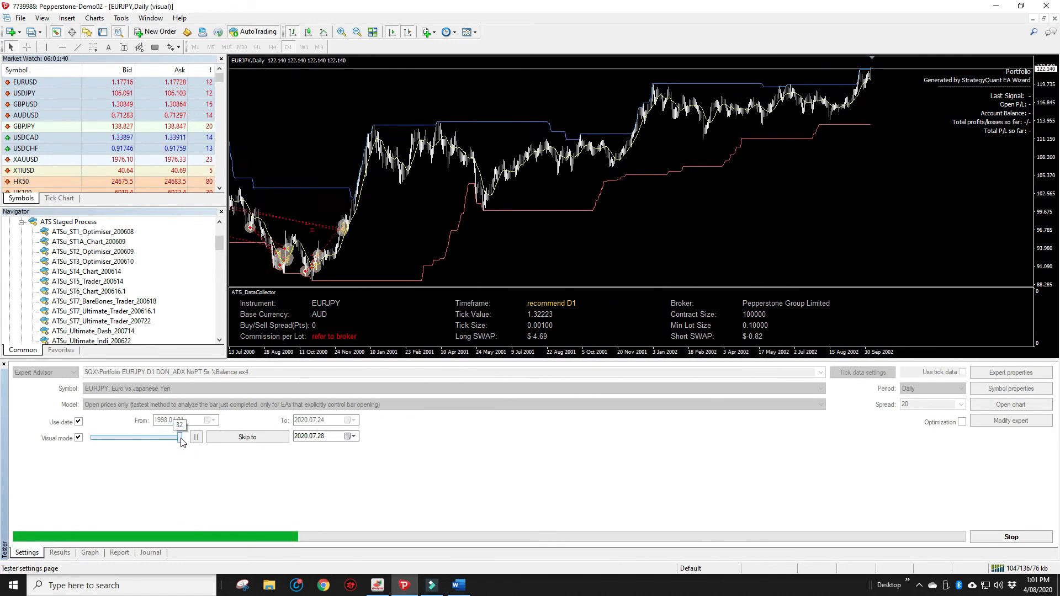
# Examine the completed backtest's balance and equity curve with the tester pane enlarged
pyautogui.click(87, 552)
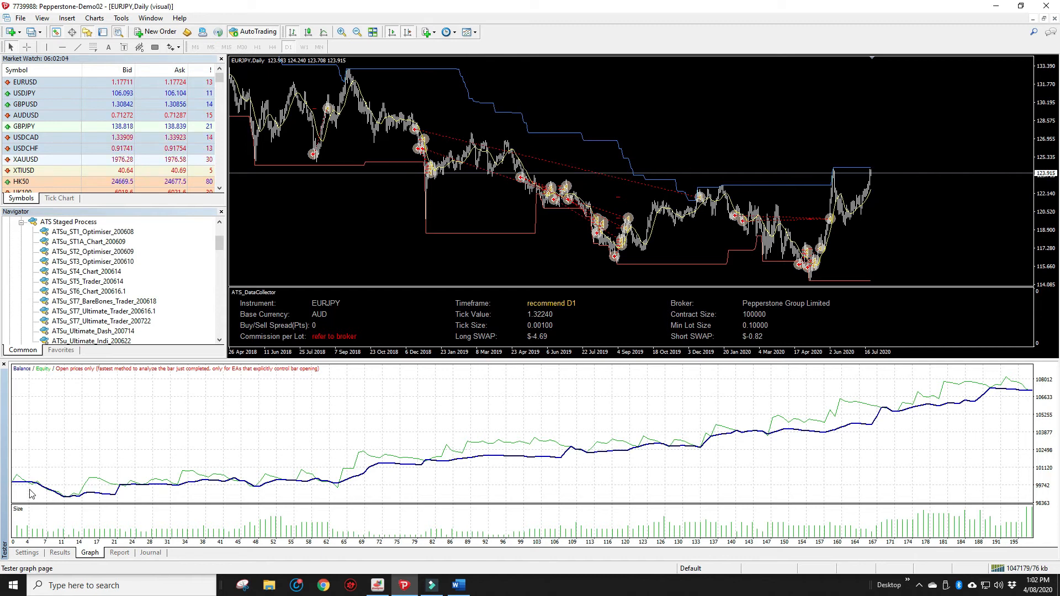
pyautogui.moveTo(1012, 395)
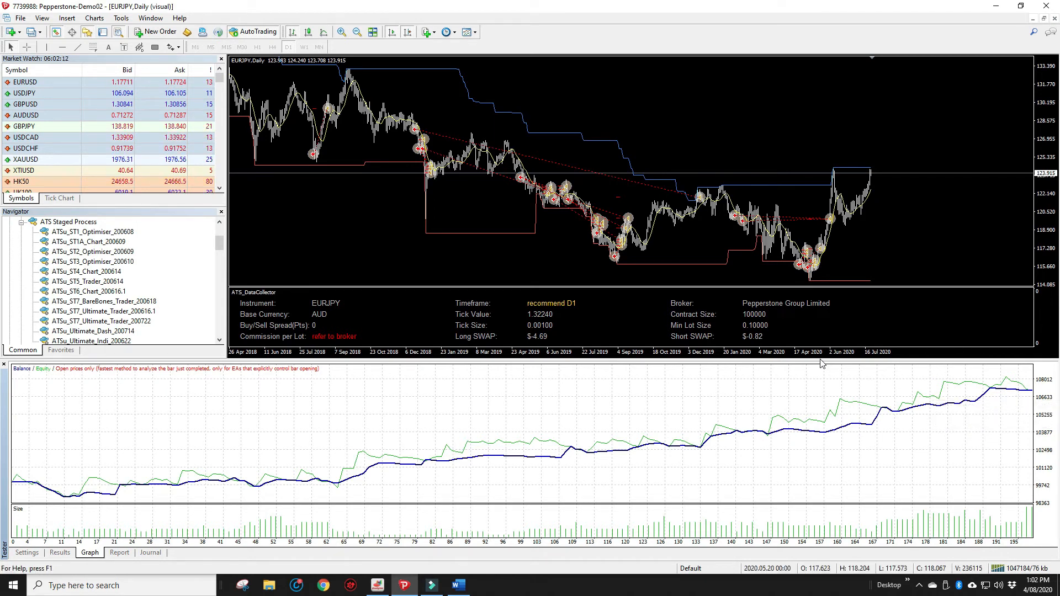
pyautogui.moveTo(820, 361); pyautogui.dragTo(815, 268)
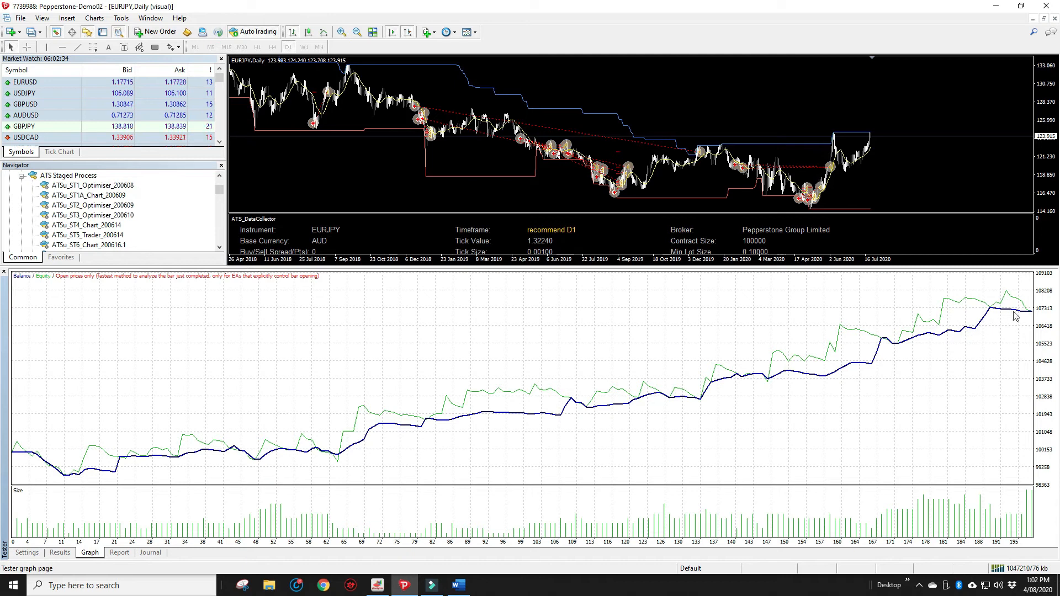
pyautogui.moveTo(1025, 313)
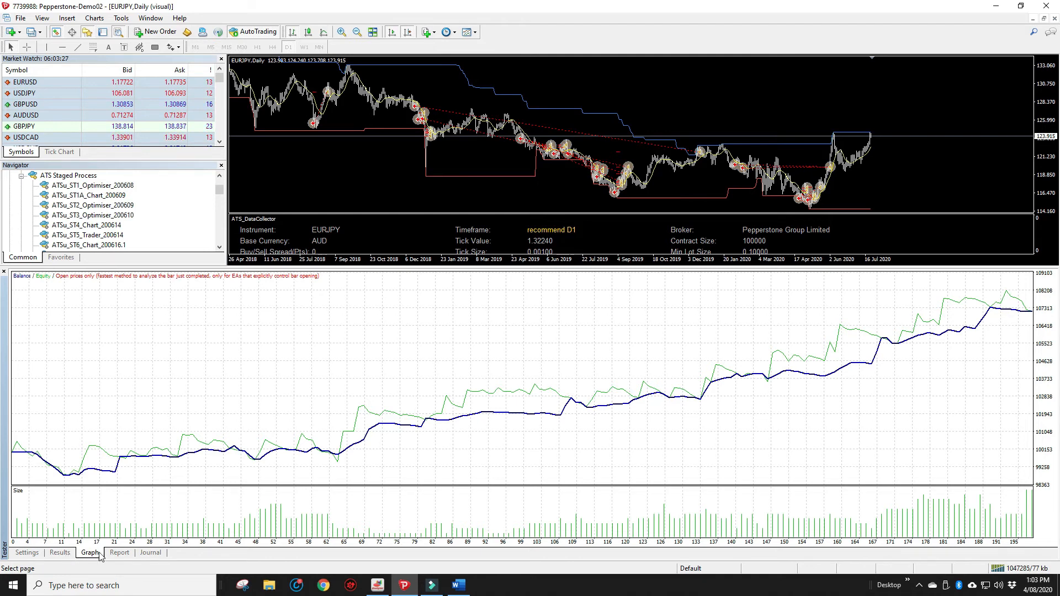
# Review the backtest report's profit, drawdown and trade statistics, then return to the tester settings and restore the smaller pane height
pyautogui.click(120, 553)
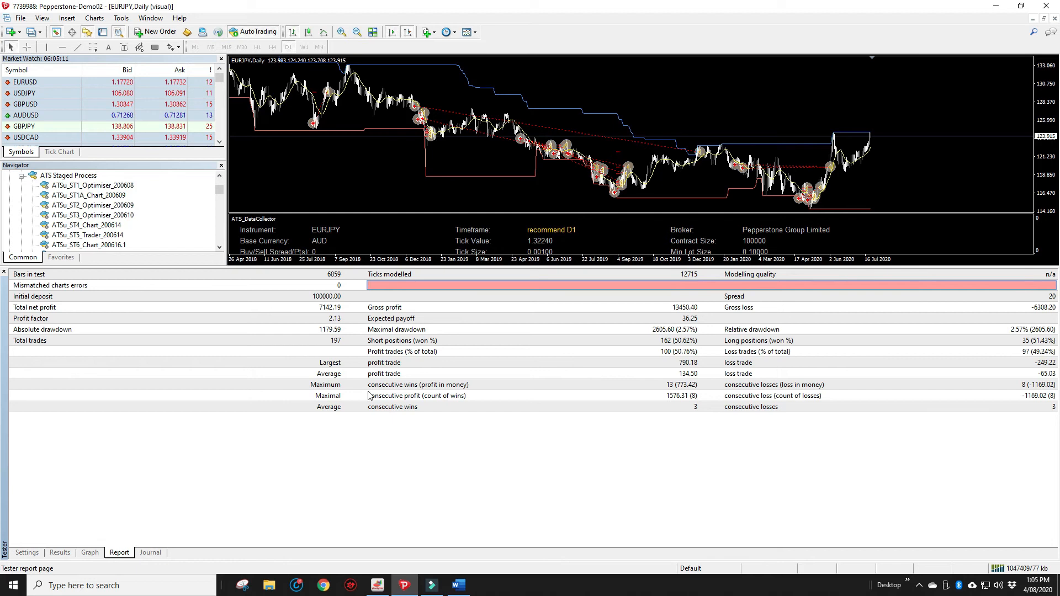
pyautogui.click(26, 553)
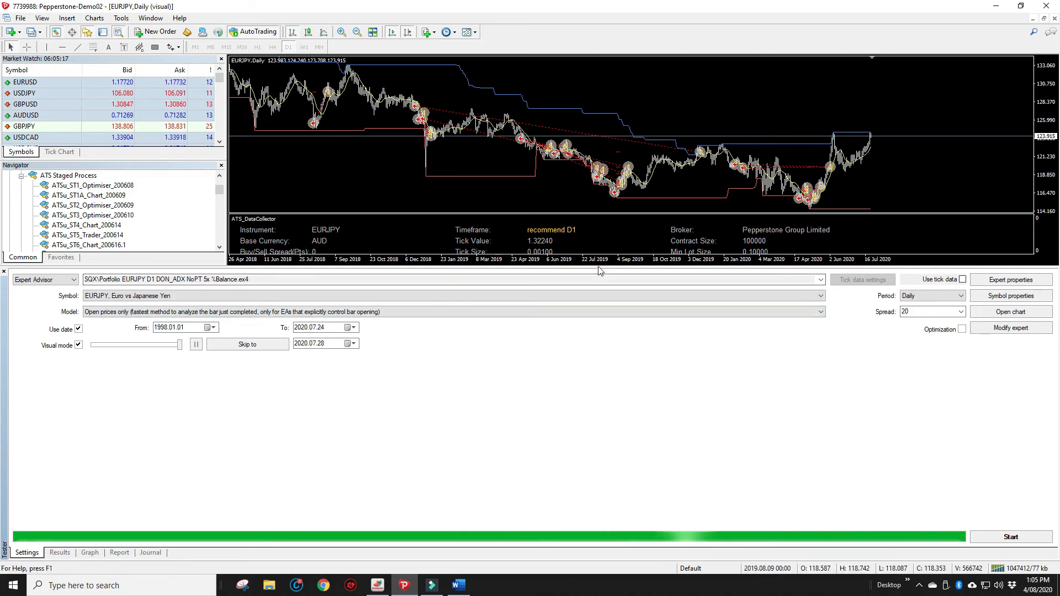
pyautogui.moveTo(597, 267); pyautogui.dragTo(596, 363)
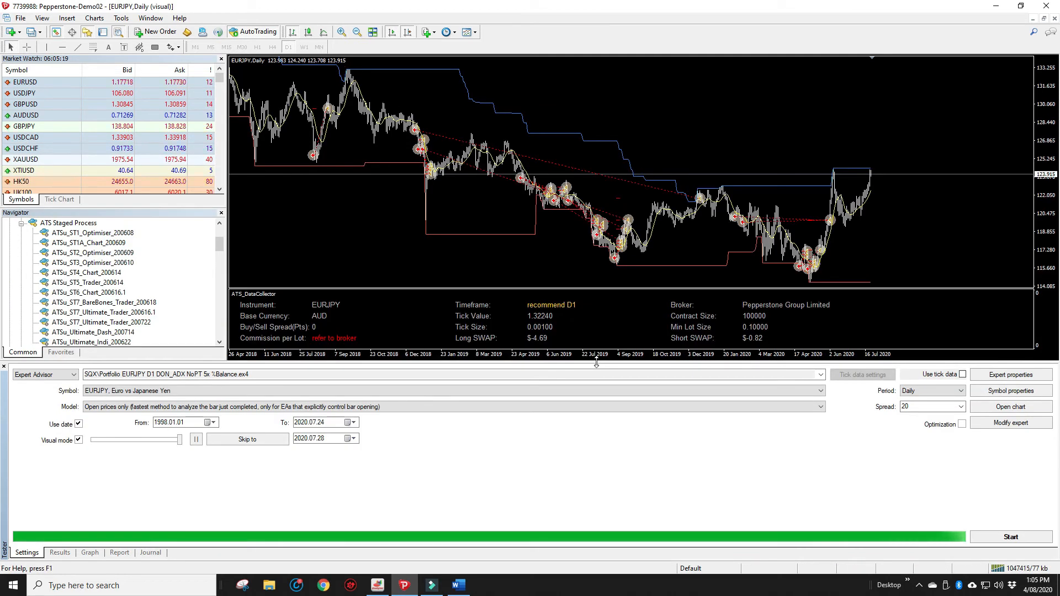